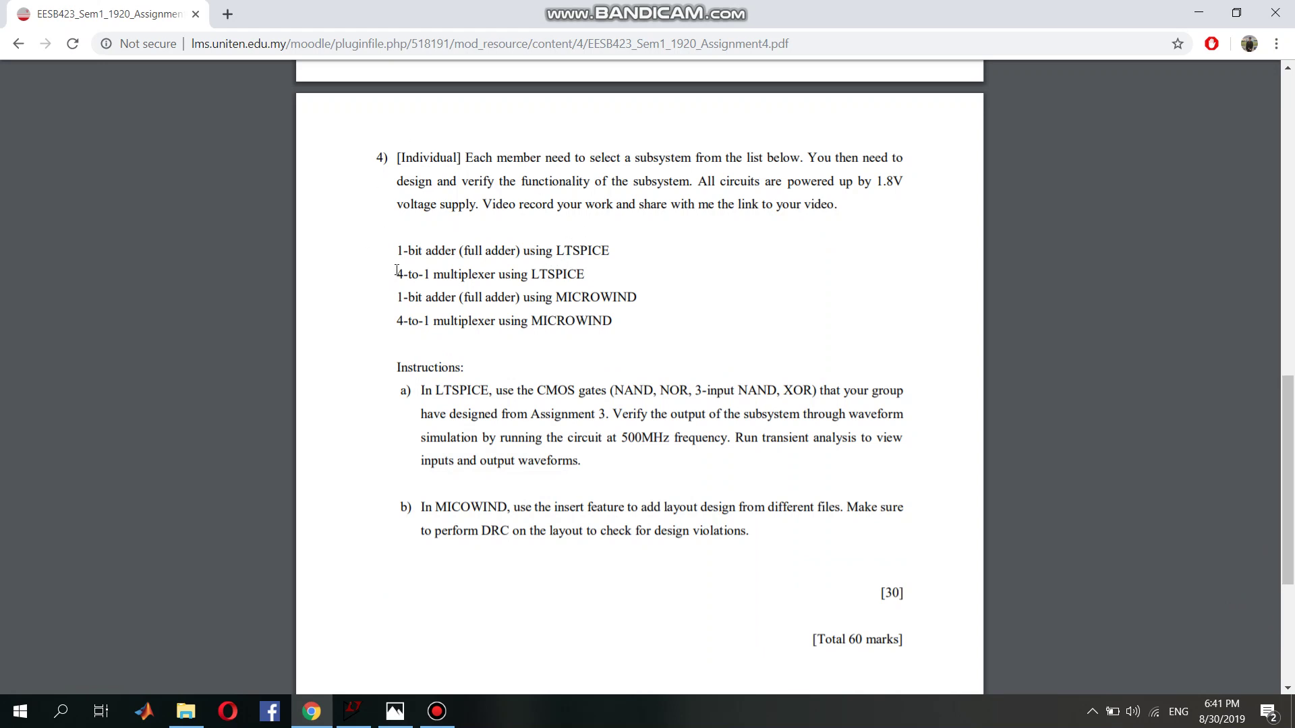
# - Review the 4-to-1 mux task and 500MHz requirement, then bring up the mux testing schematic
pyautogui.moveTo(396, 274); pyautogui.dragTo(593, 276)
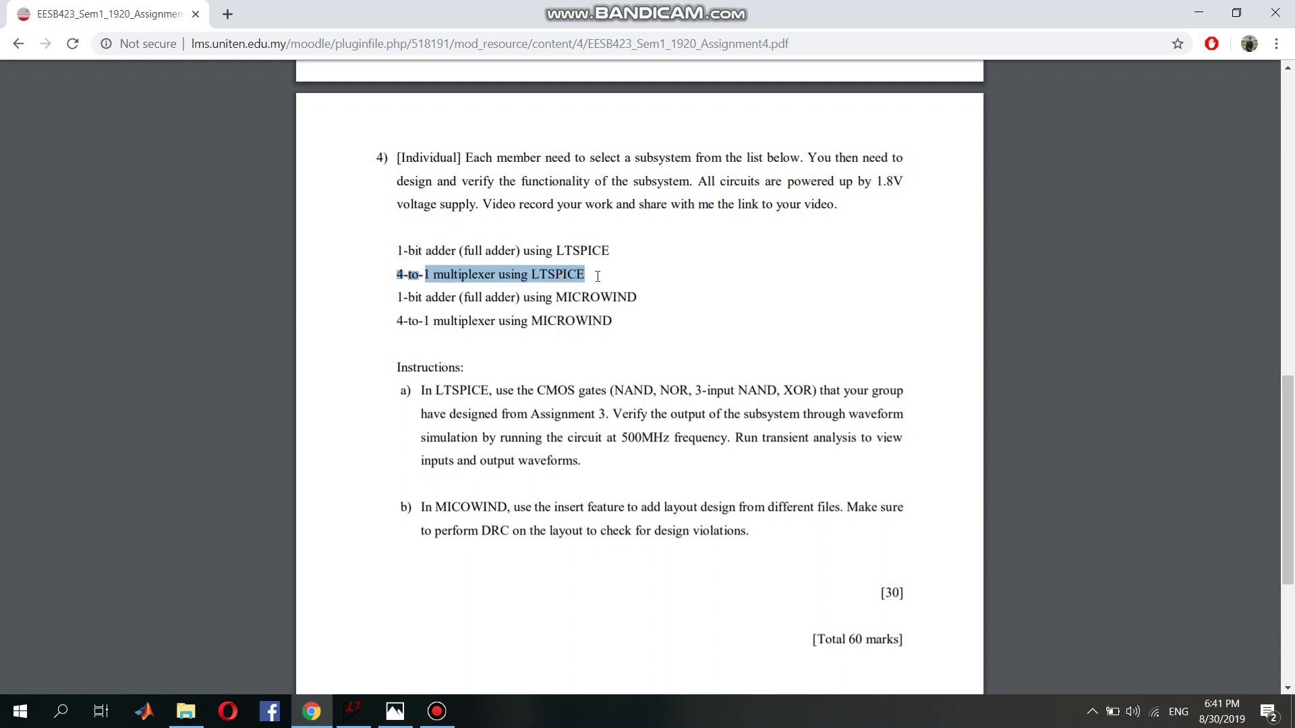
pyautogui.click(707, 274)
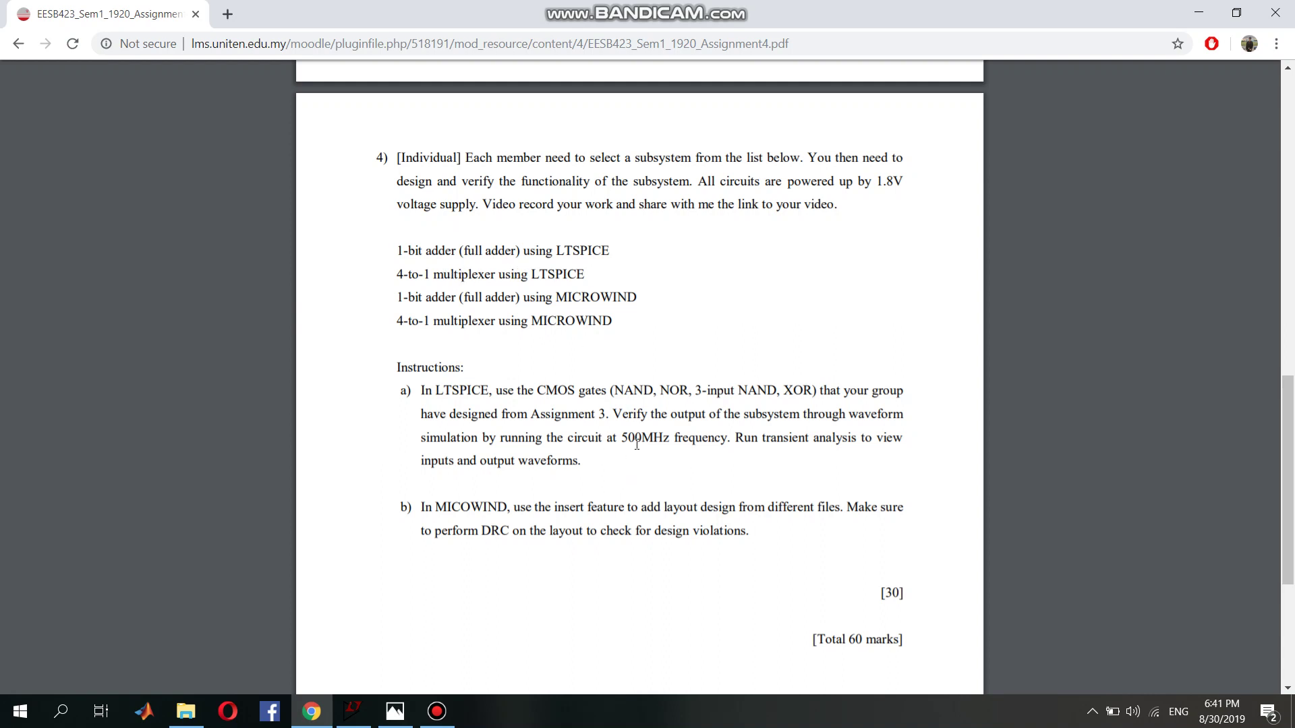
pyautogui.moveTo(624, 439); pyautogui.dragTo(668, 439)
pyautogui.click(676, 466)
pyautogui.click(351, 713)
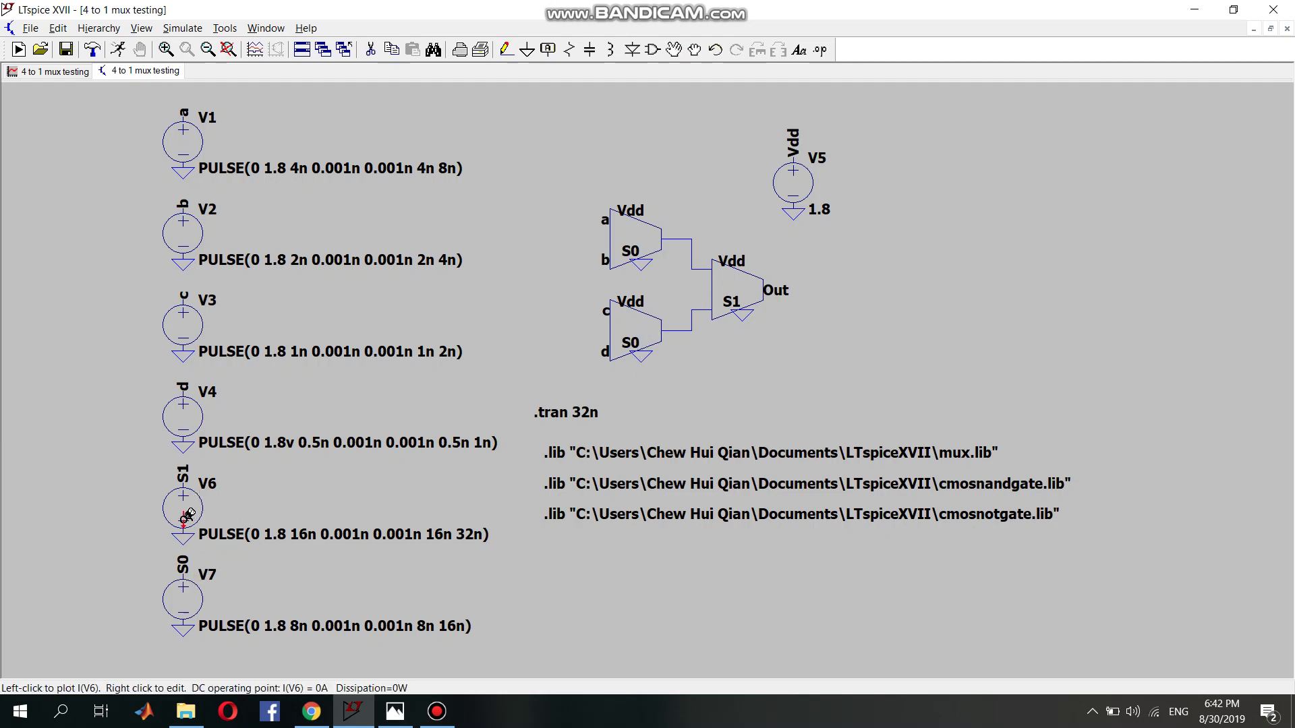
pyautogui.rightClick(191, 503)
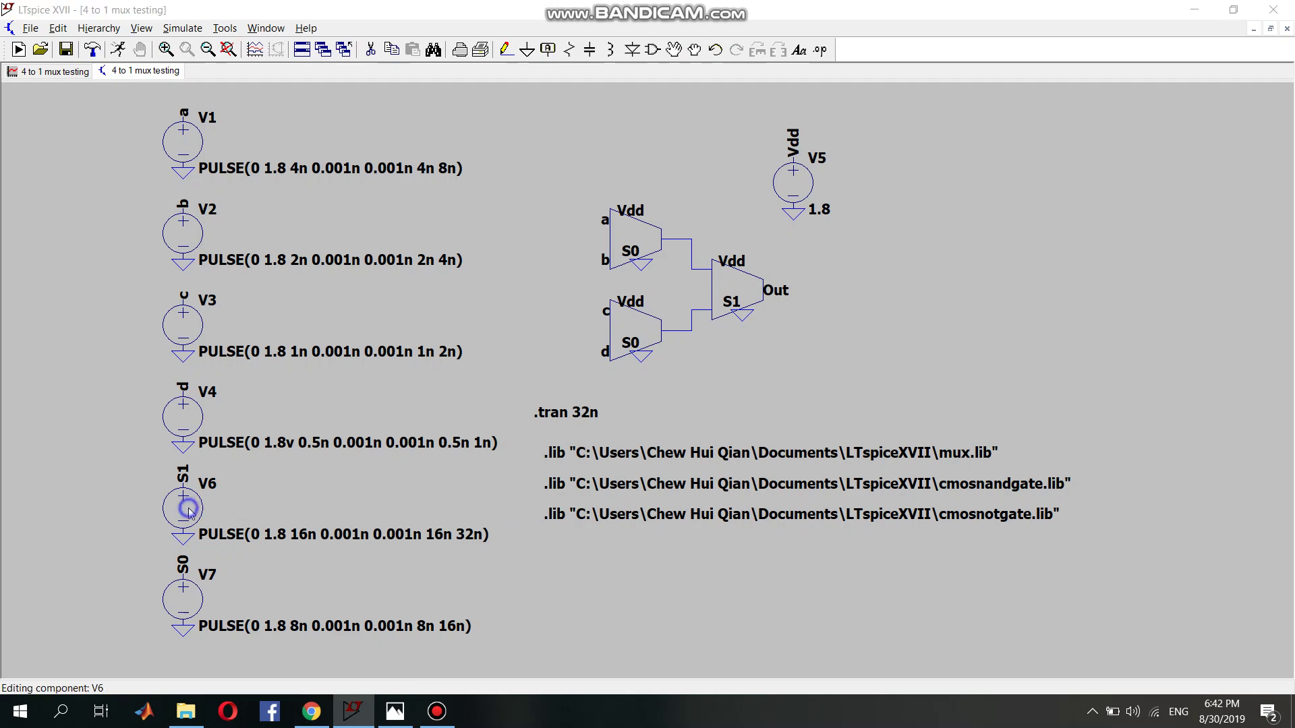
pyautogui.click(612, 385)
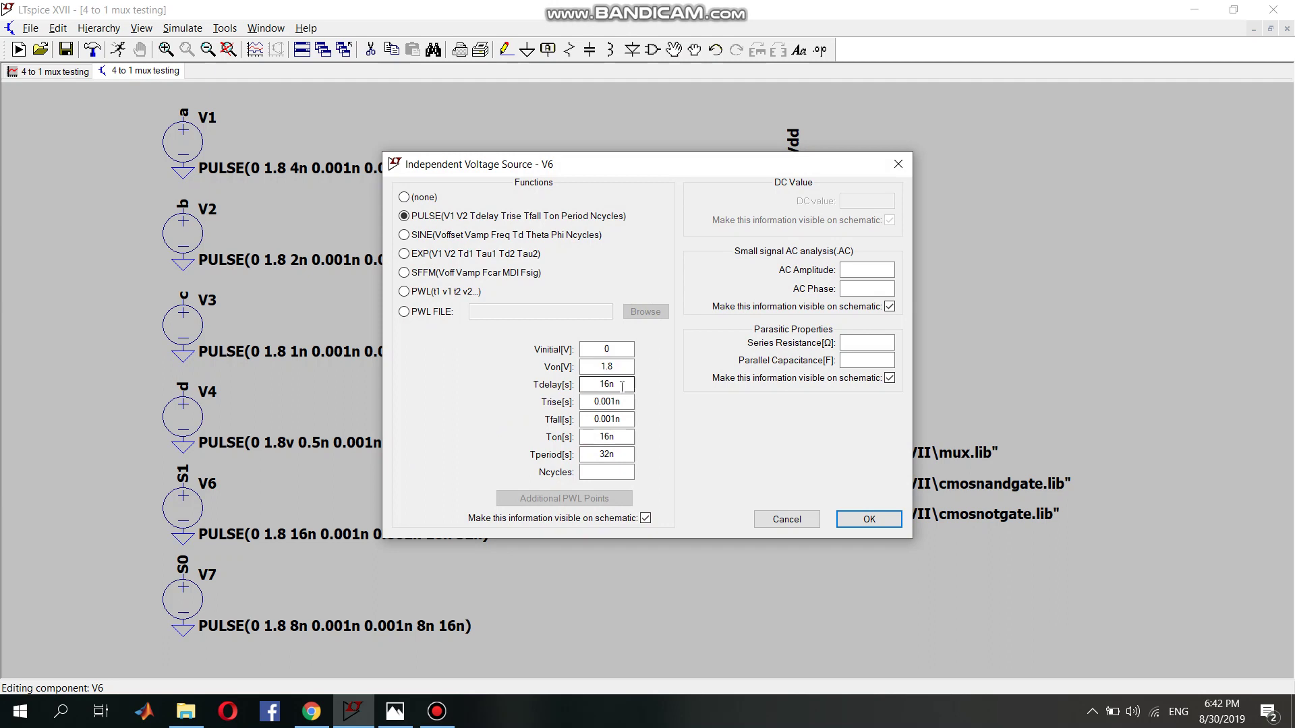
pyautogui.click(615, 367)
pyautogui.click(623, 387)
pyautogui.click(607, 437)
pyautogui.click(609, 388)
pyautogui.click(614, 437)
pyautogui.click(605, 453)
pyautogui.click(786, 522)
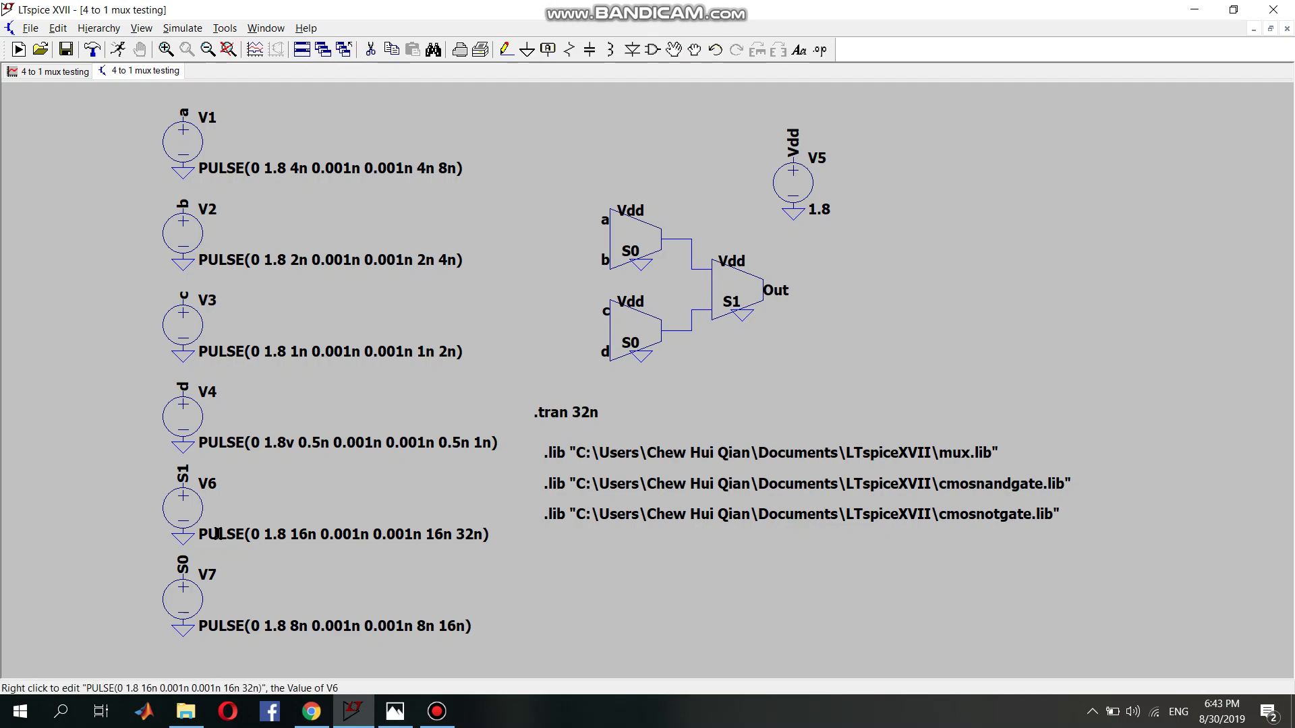
pyautogui.rightClick(199, 513)
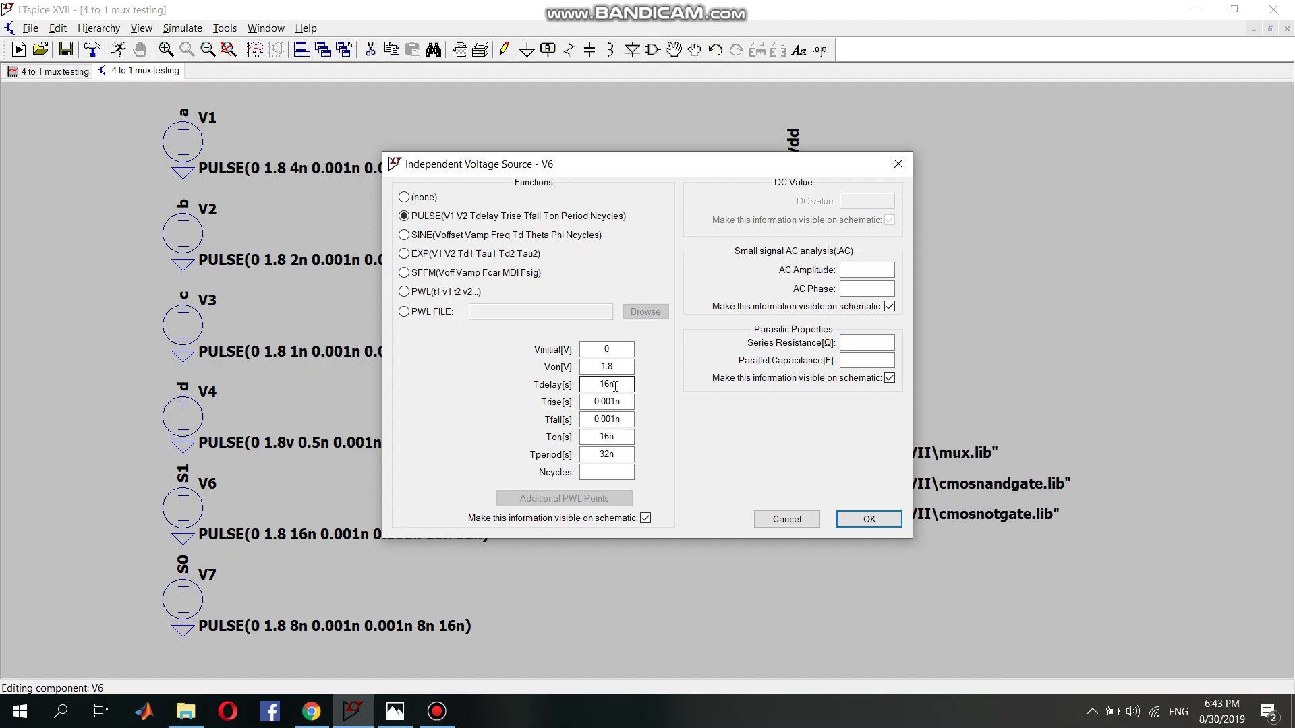
pyautogui.click(787, 520)
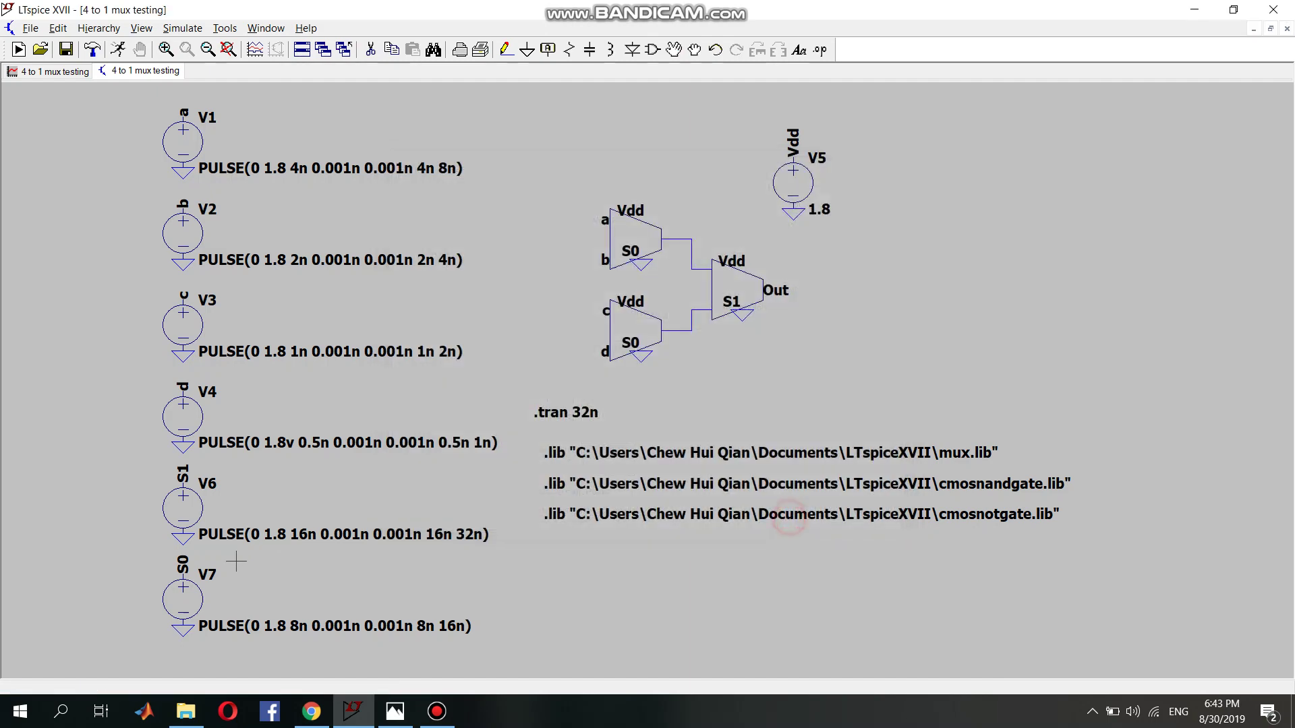
pyautogui.rightClick(188, 596)
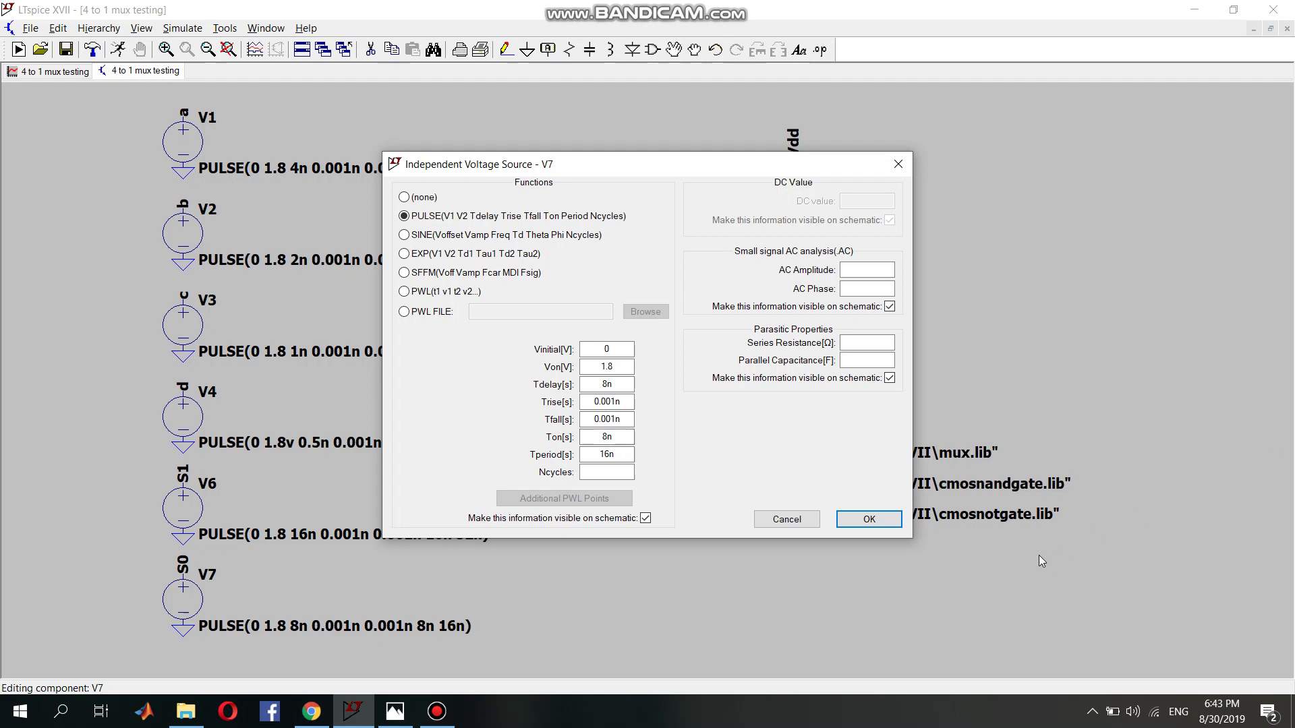
pyautogui.click(806, 520)
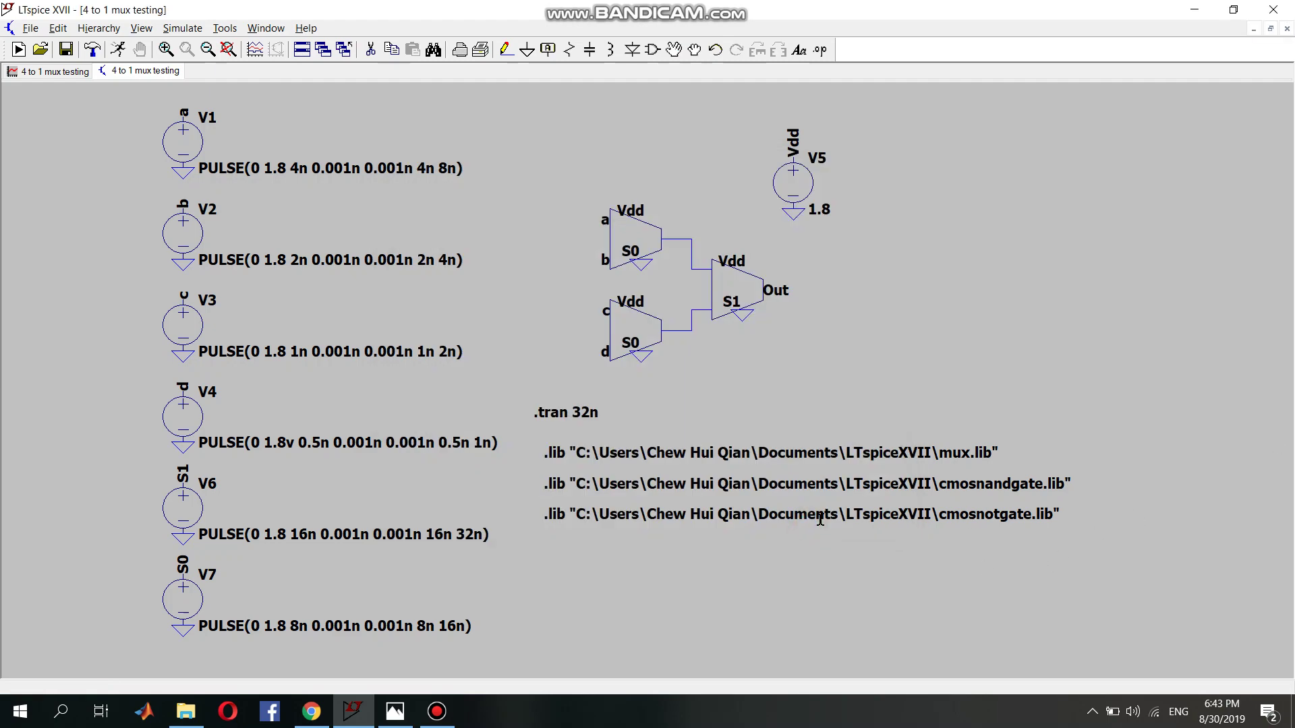
pyautogui.rightClick(192, 139)
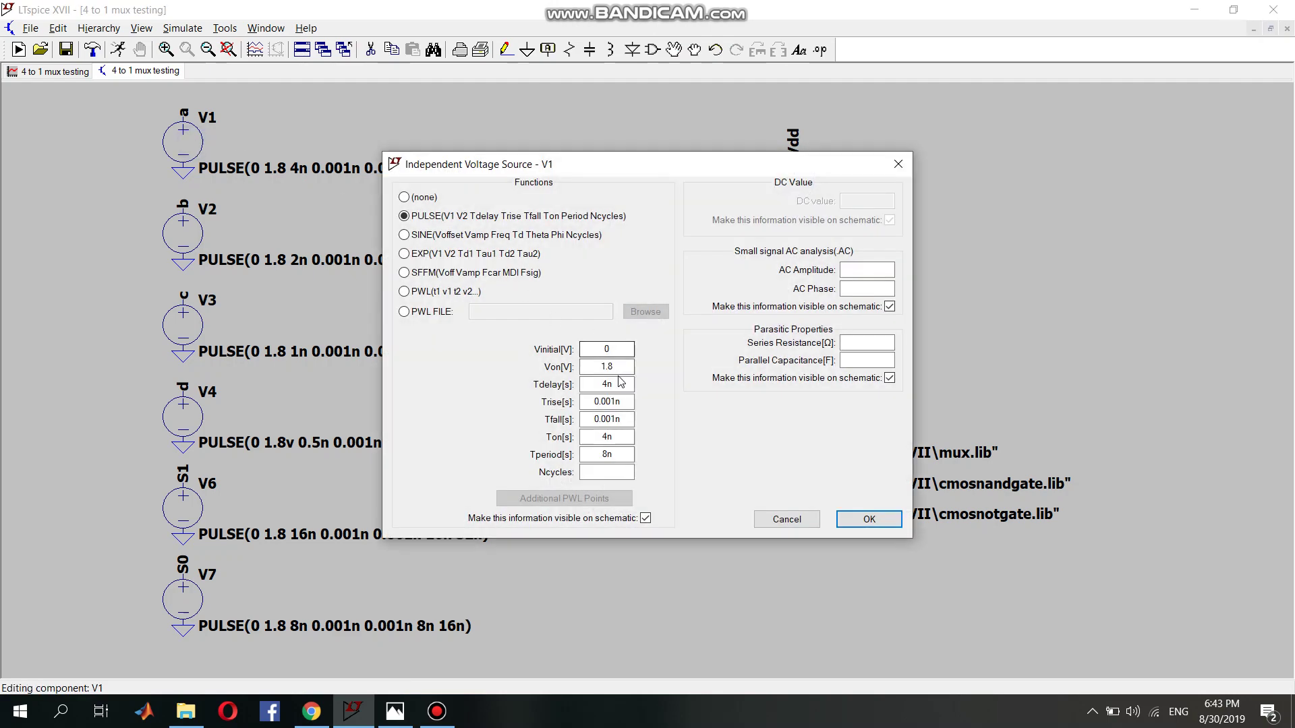
pyautogui.click(600, 385)
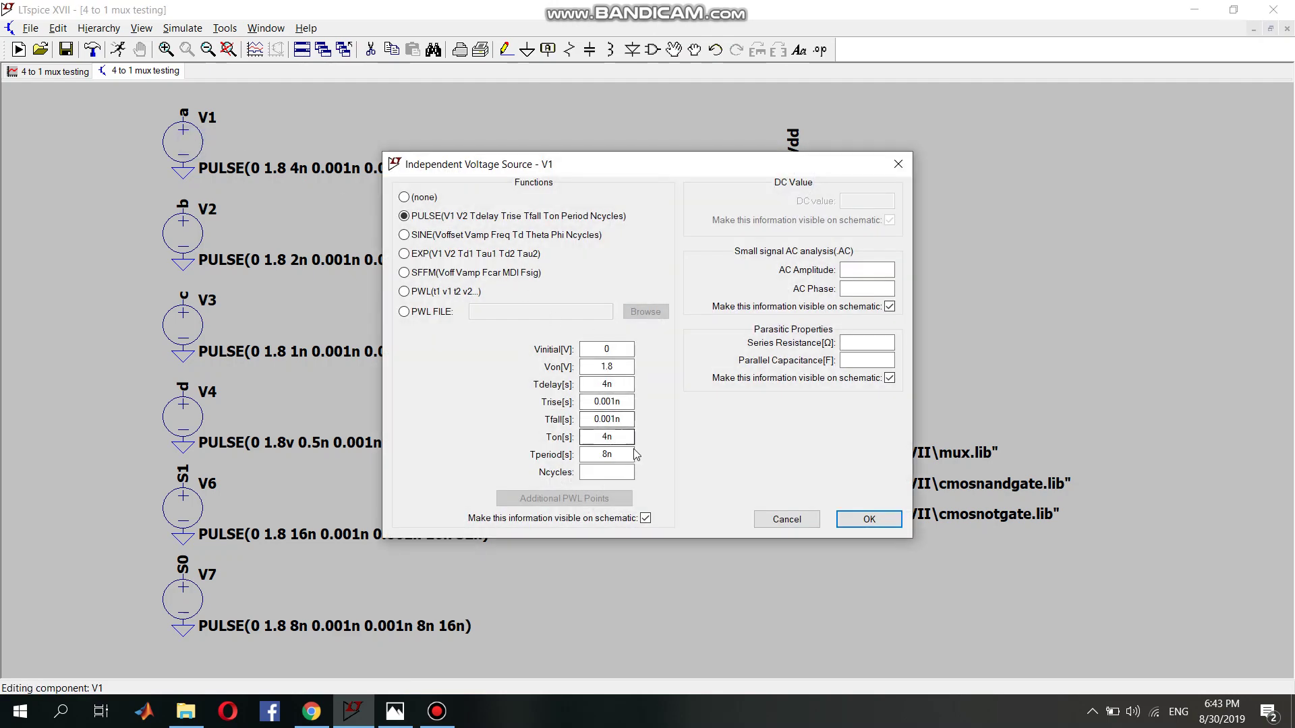
pyautogui.click(786, 519)
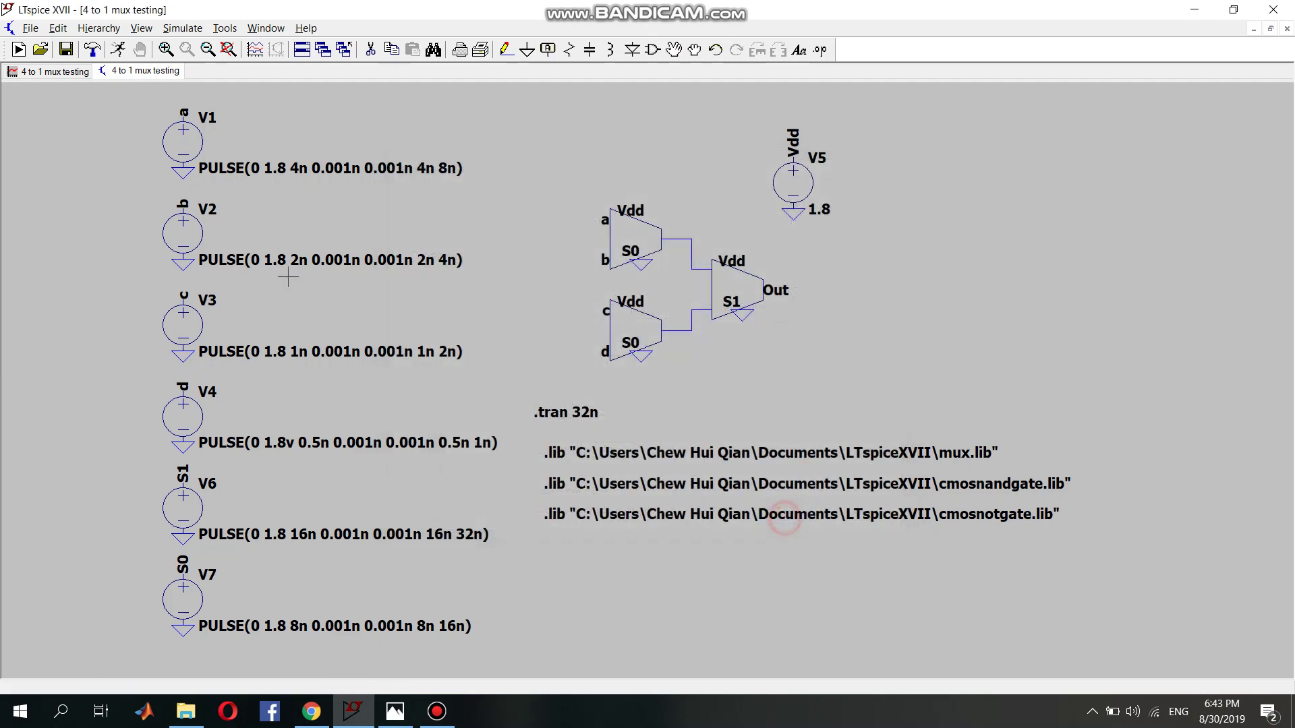
pyautogui.rightClick(192, 230)
pyautogui.click(627, 384)
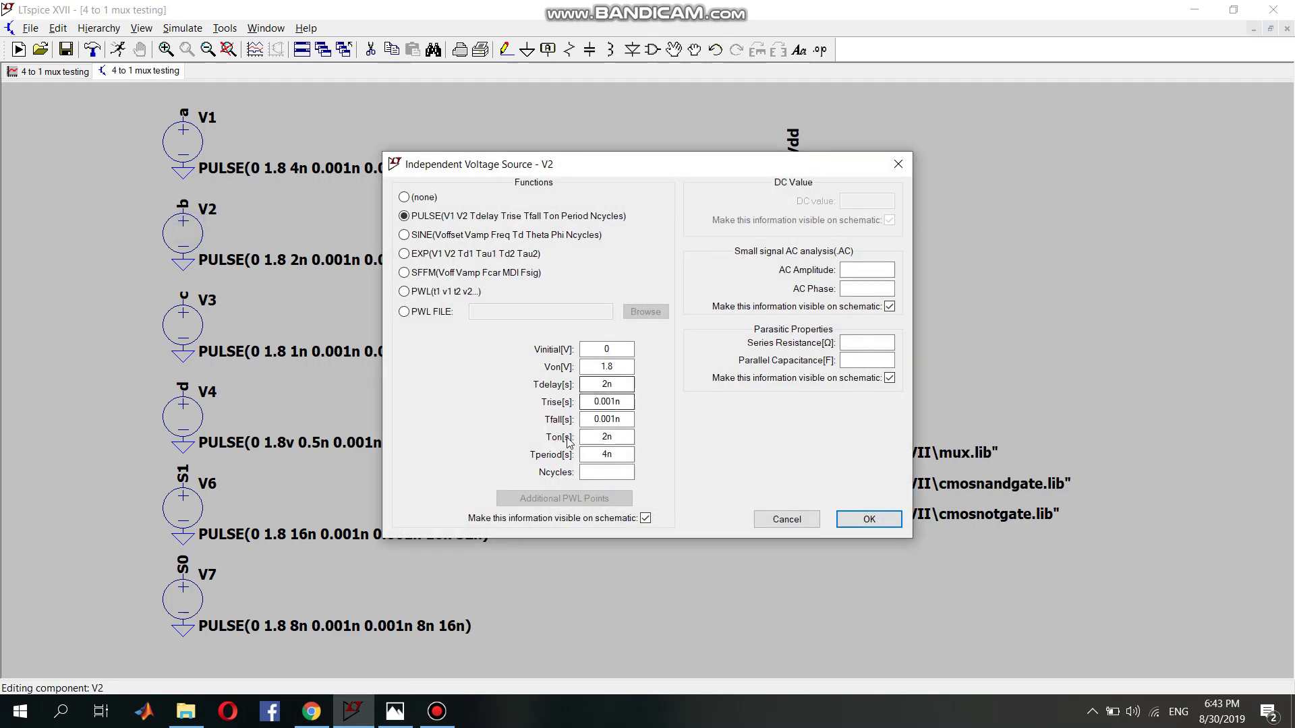
pyautogui.click(787, 518)
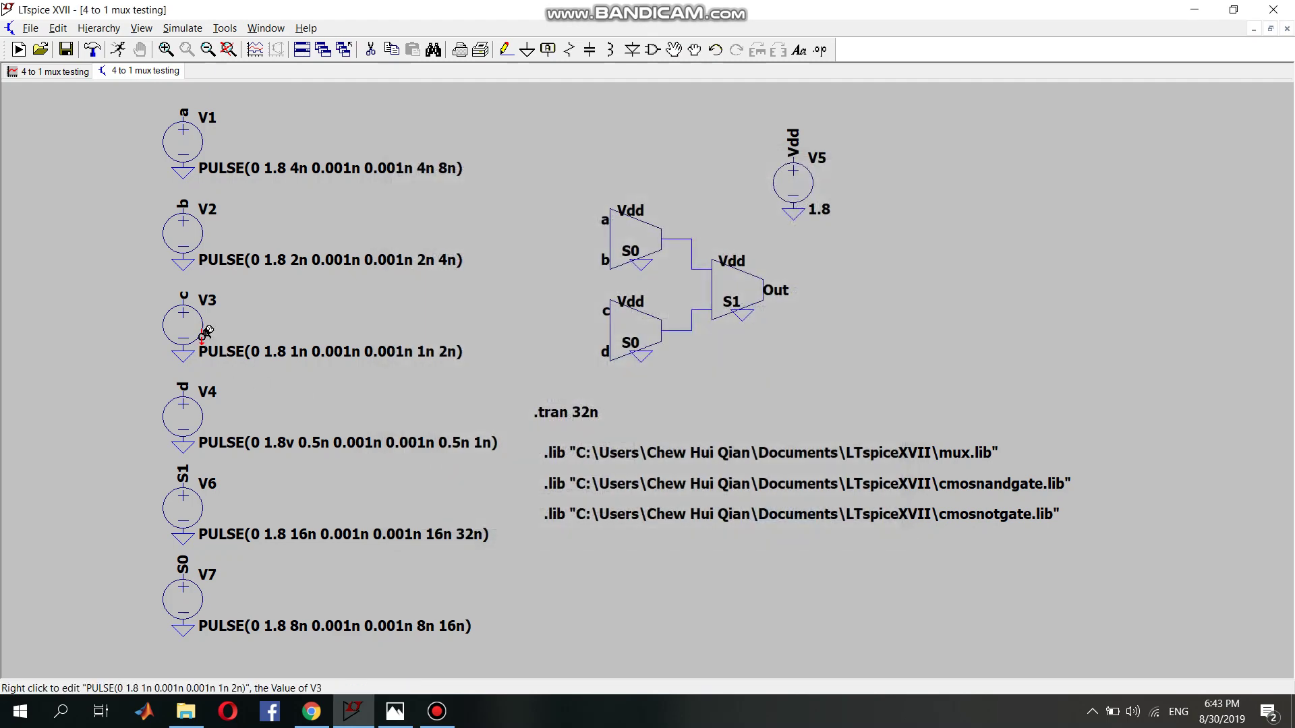
pyautogui.rightClick(188, 321)
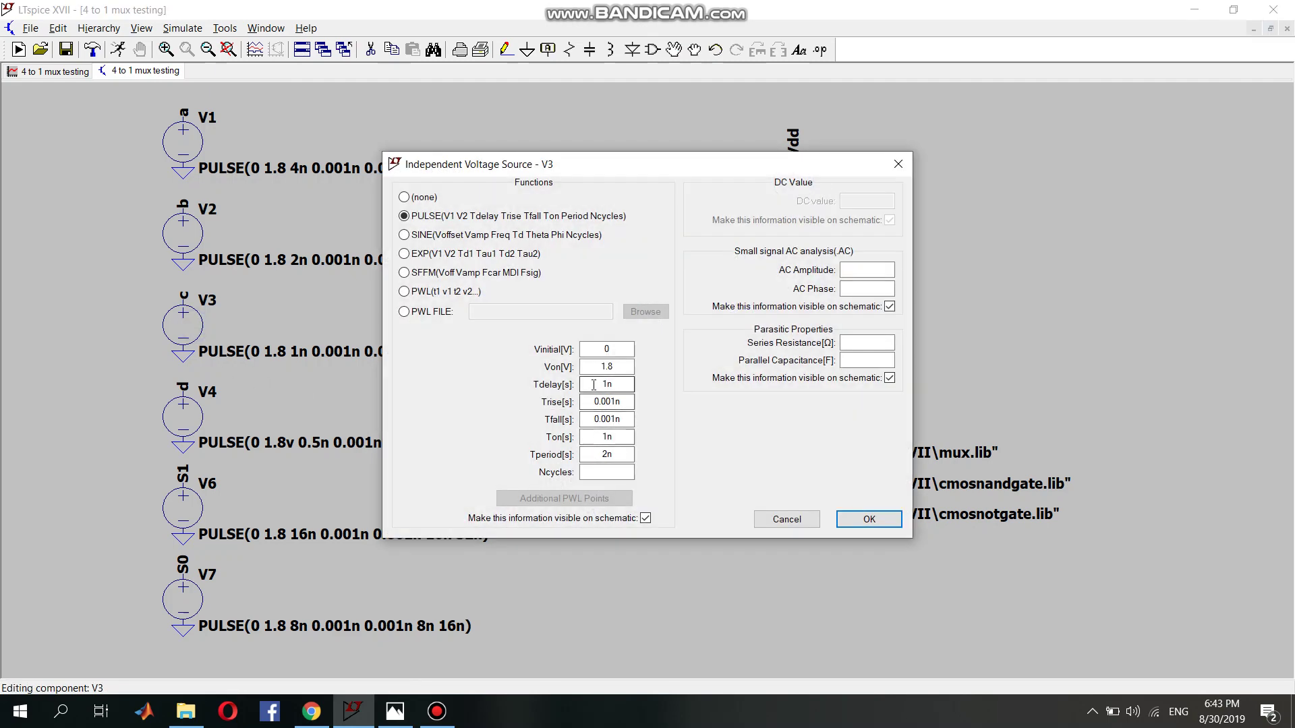
pyautogui.click(787, 518)
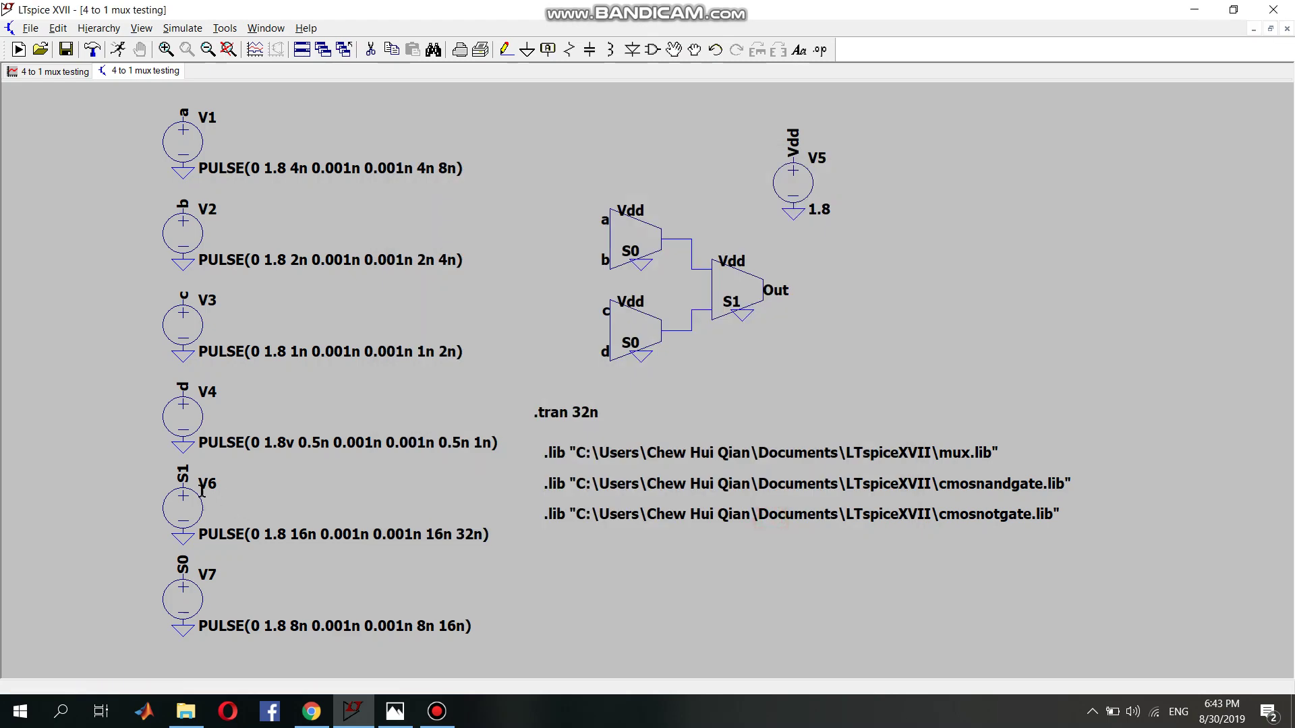
pyautogui.rightClick(182, 420)
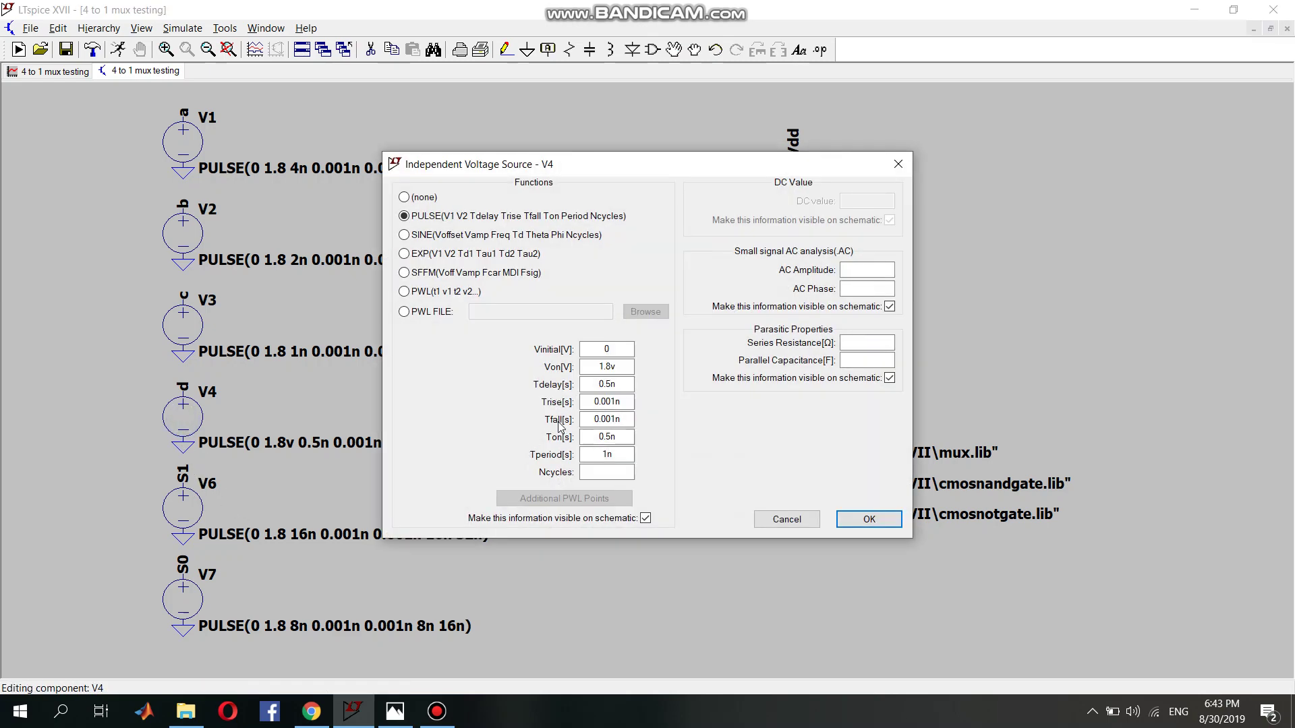
pyautogui.click(787, 520)
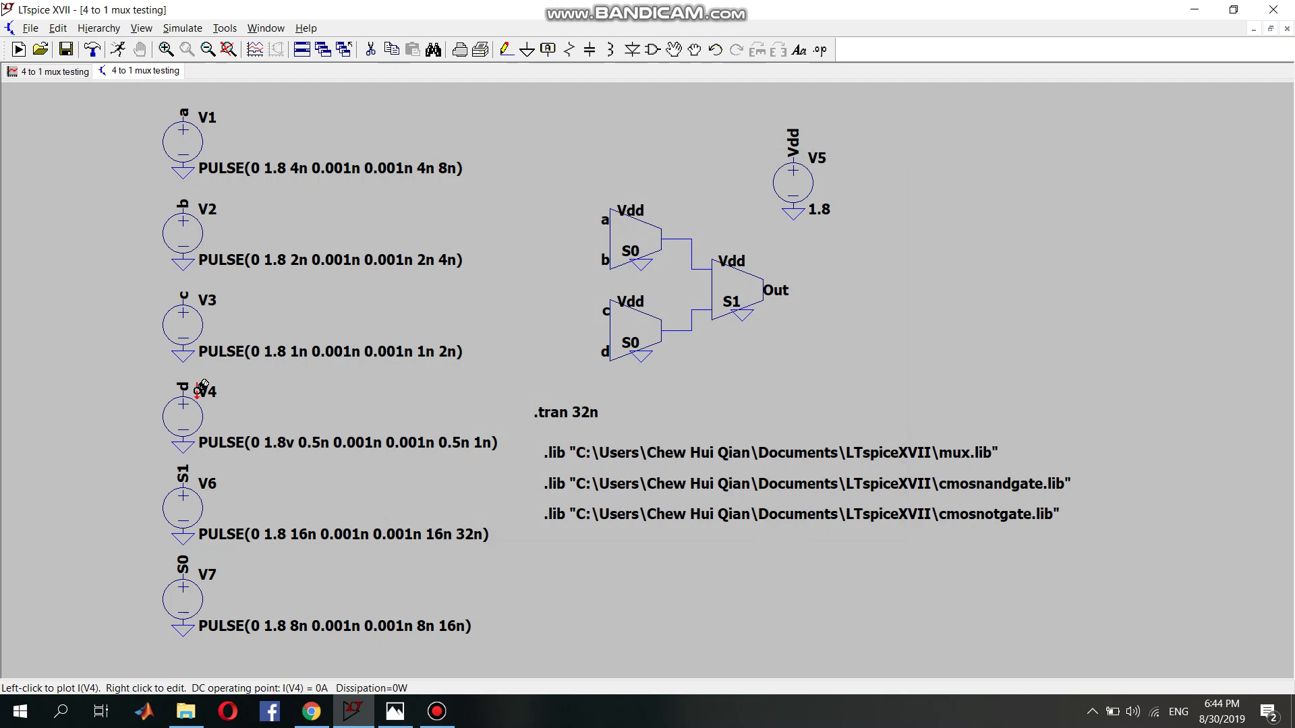
# - Run the 32ns transient simulation and maximize the plot of s1, s0, a–d and out
pyautogui.rightClick(892, 229)
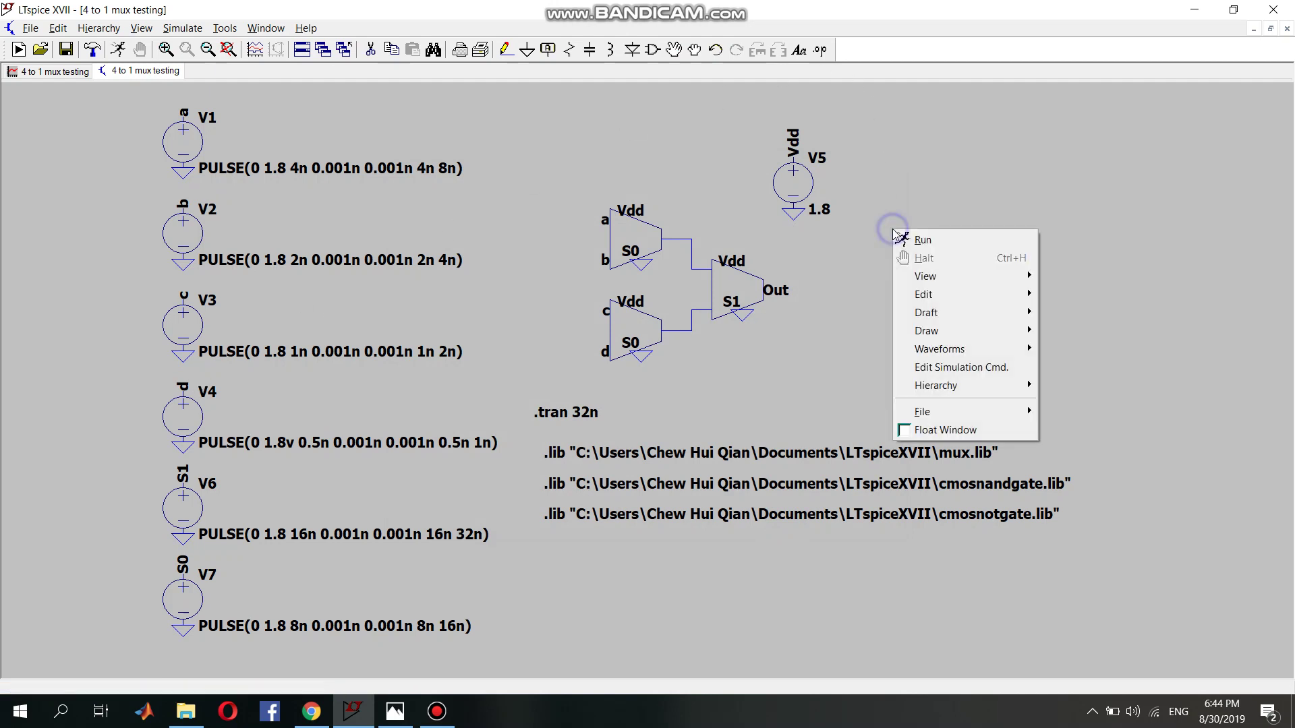
pyautogui.click(956, 241)
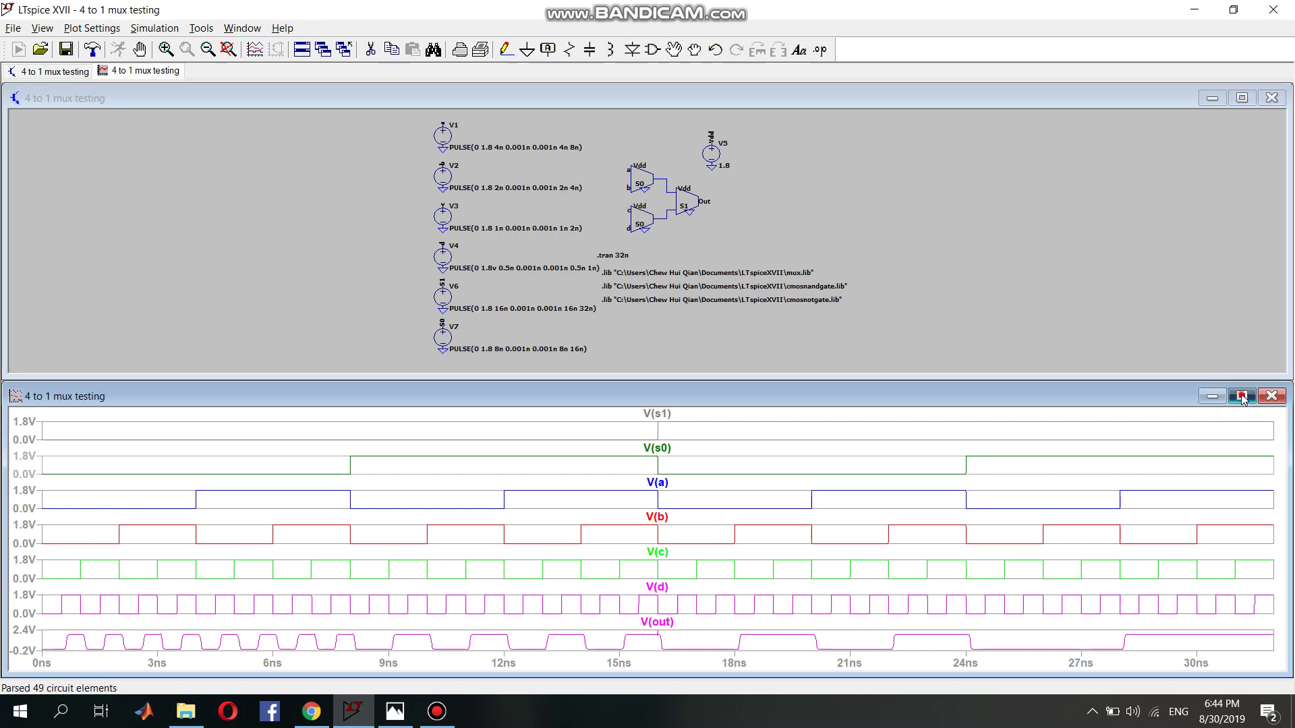
pyautogui.click(1242, 397)
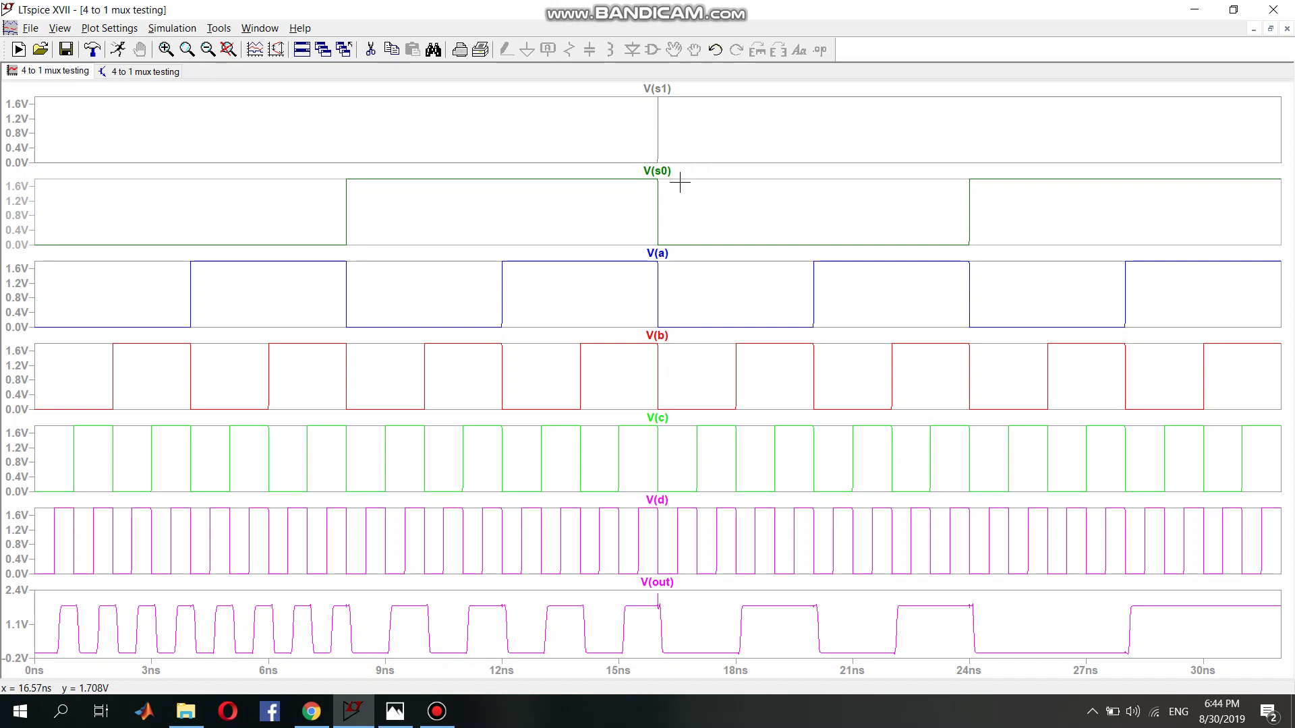
# - Compare the mux tt.png truth table against the LTspice waveforms, ending on the truth table
pyautogui.click(396, 712)
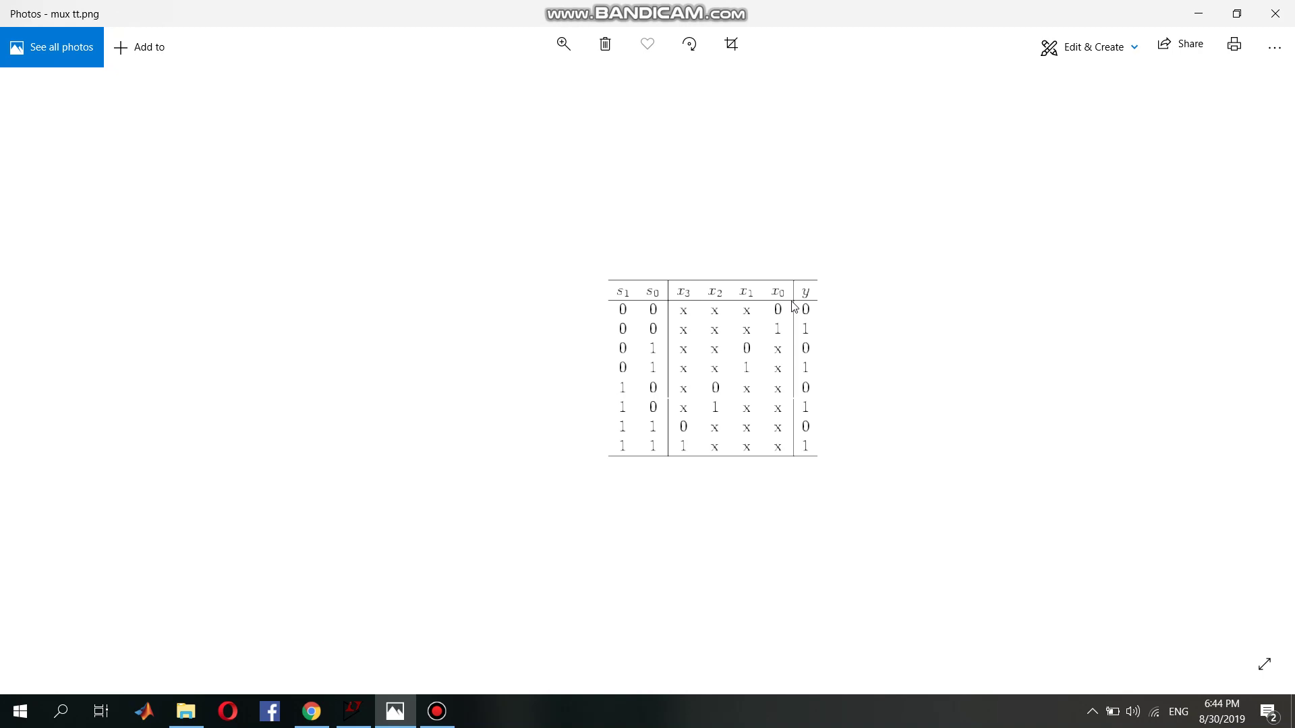
pyautogui.click(361, 715)
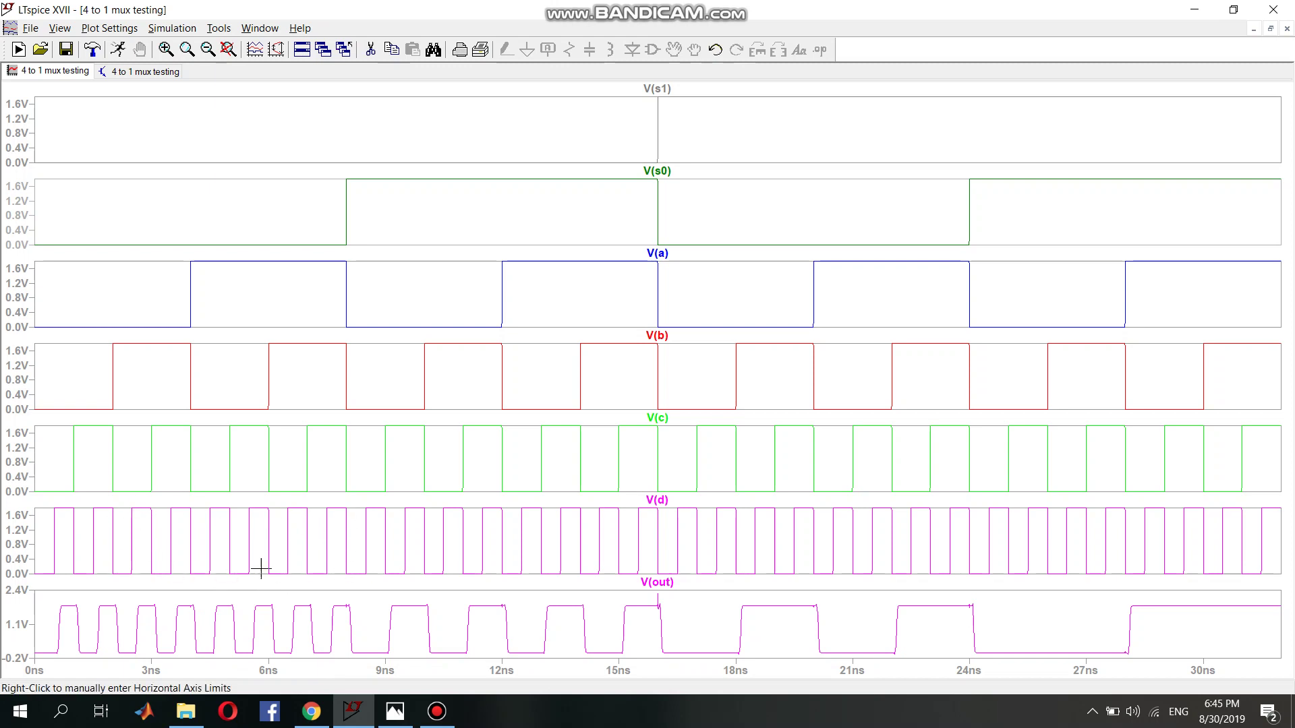
pyautogui.click(395, 712)
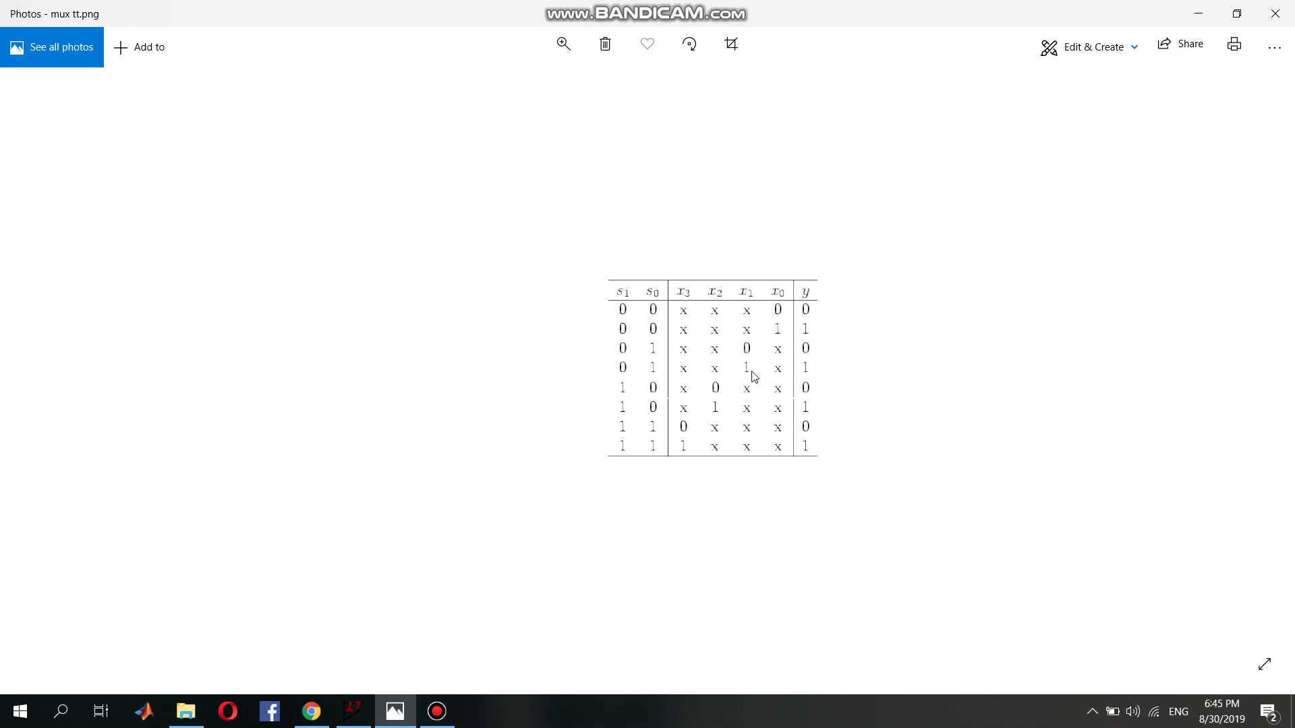
pyautogui.click(350, 718)
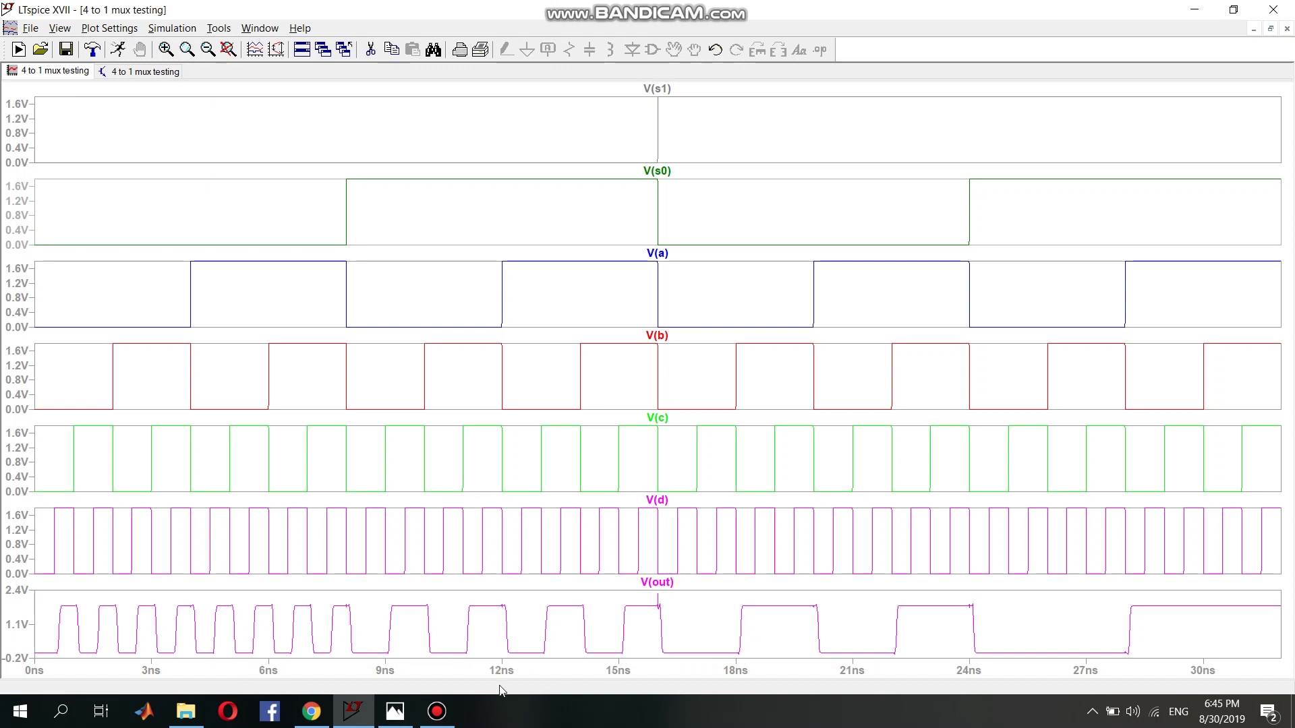
pyautogui.click(398, 719)
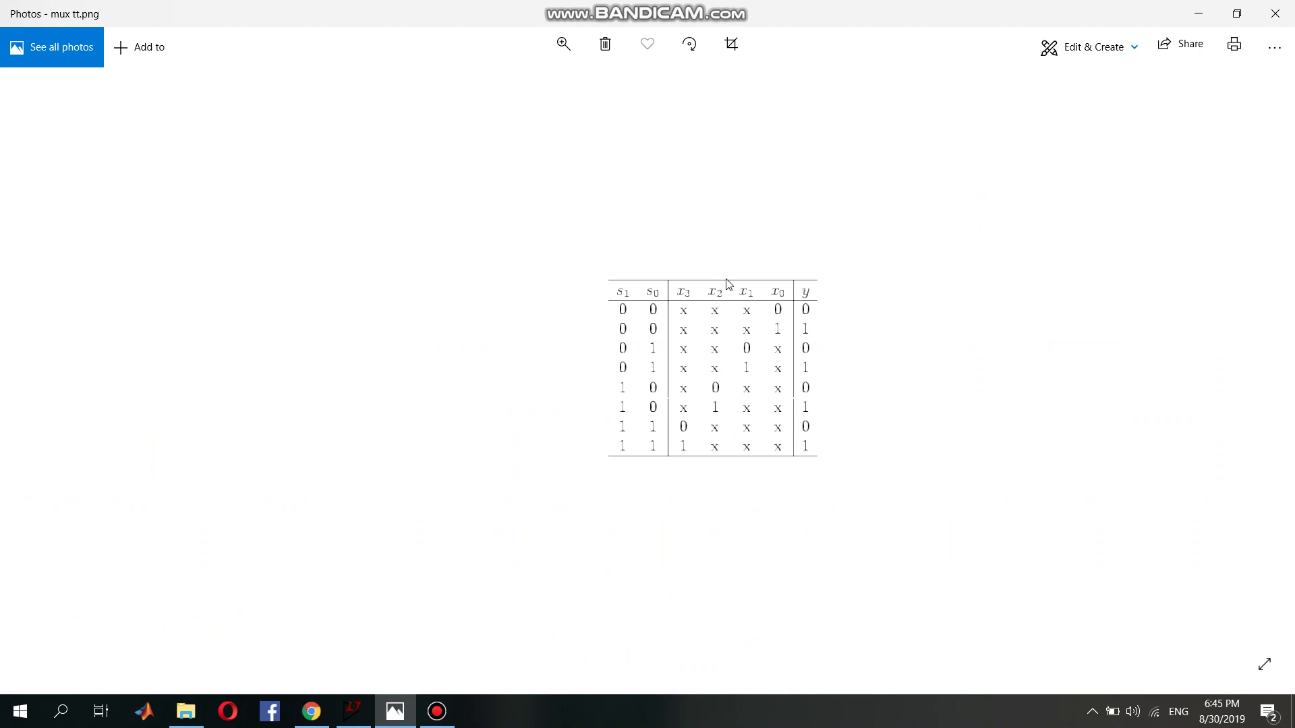
pyautogui.click(369, 714)
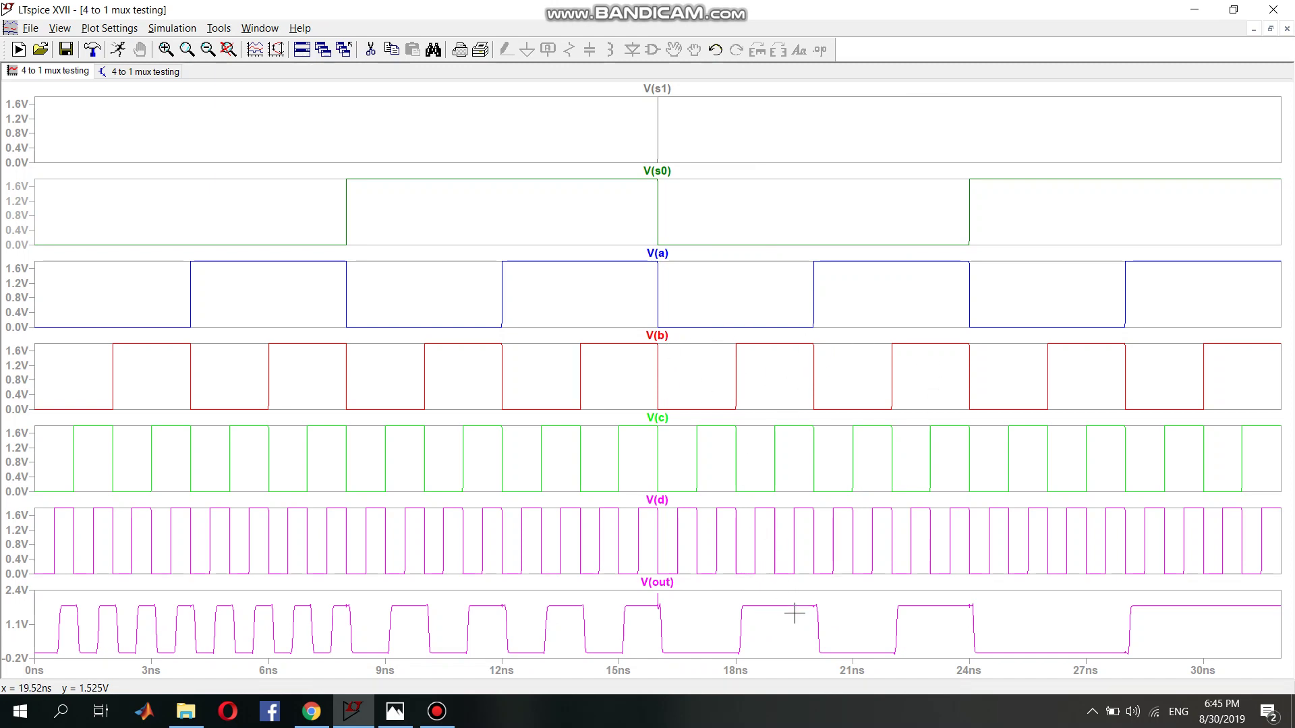
pyautogui.click(395, 712)
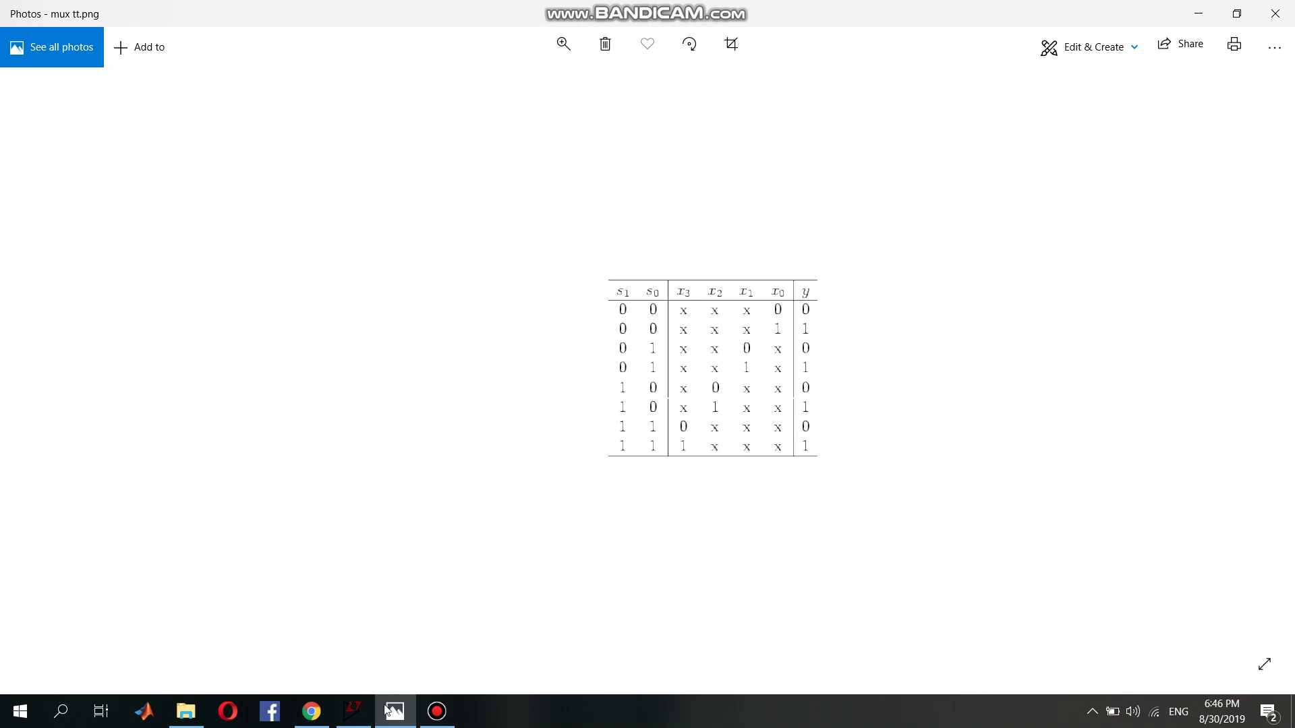
# - Return to LTspice and restore the plot window so the schematic and V(out) waveforms tile together
pyautogui.click(362, 719)
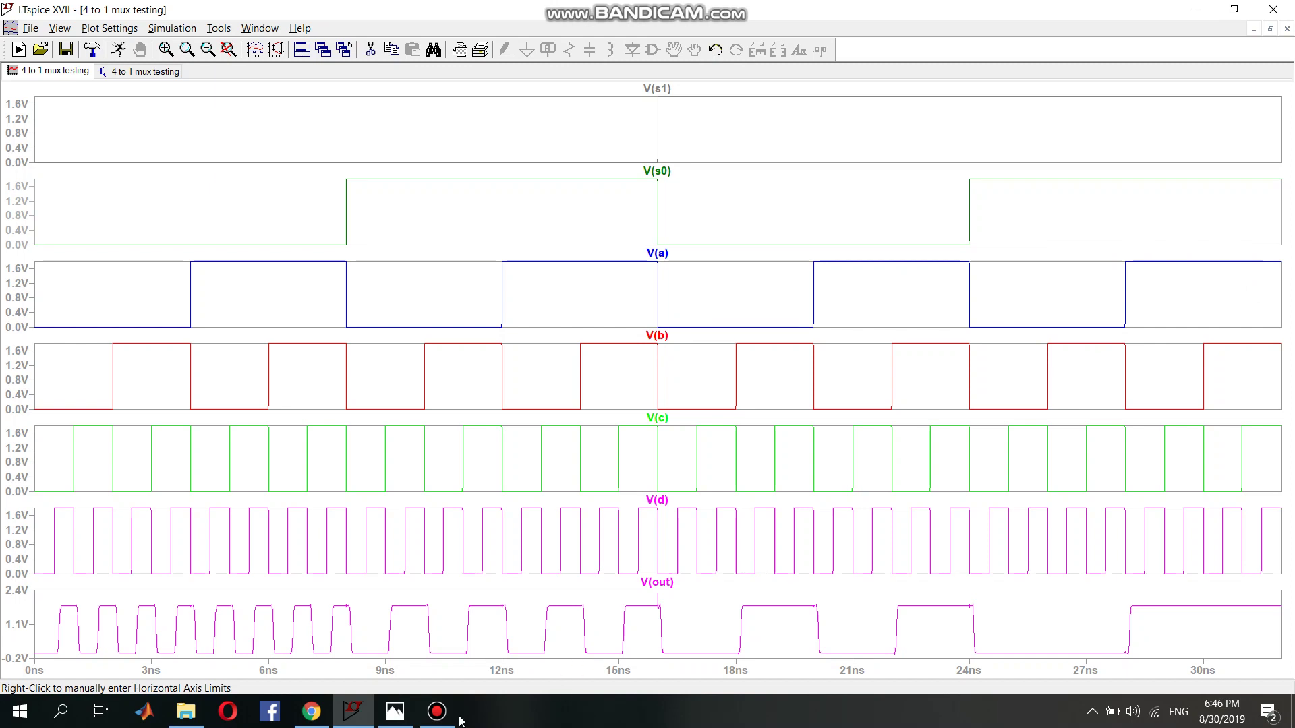
pyautogui.moveTo(364, 717)
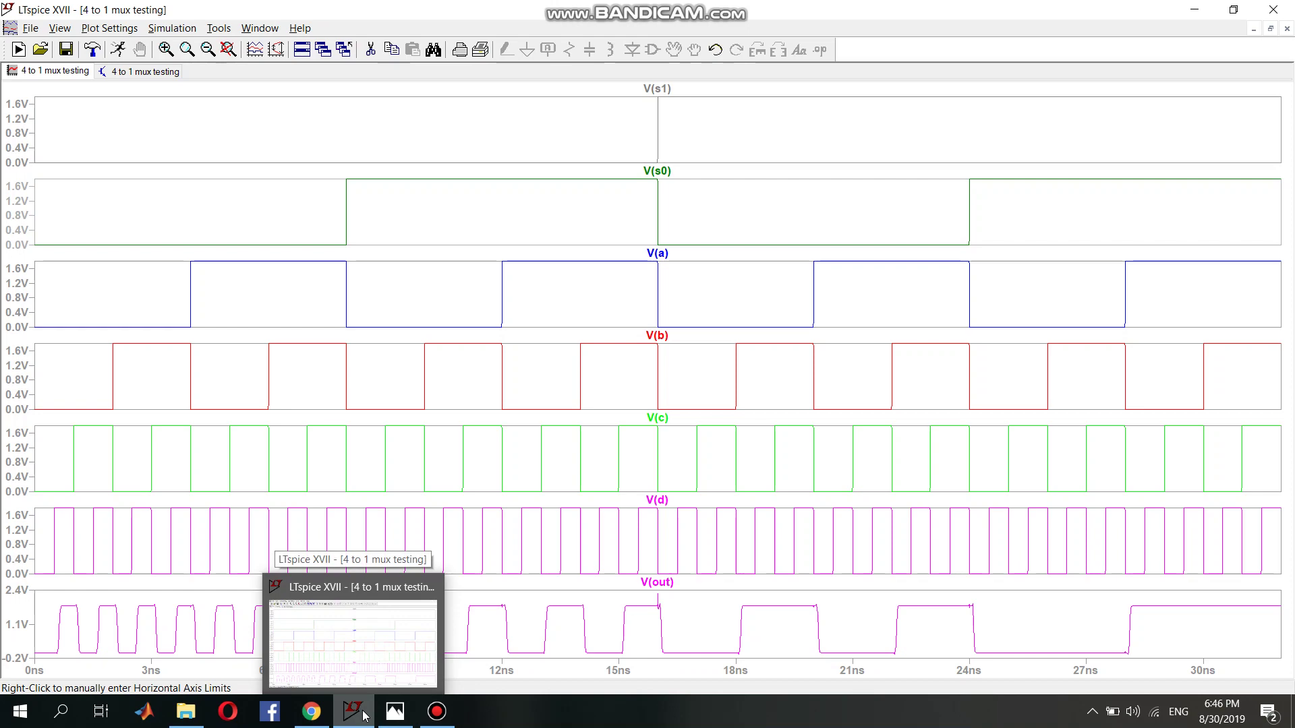
pyautogui.click(365, 715)
pyautogui.click(364, 715)
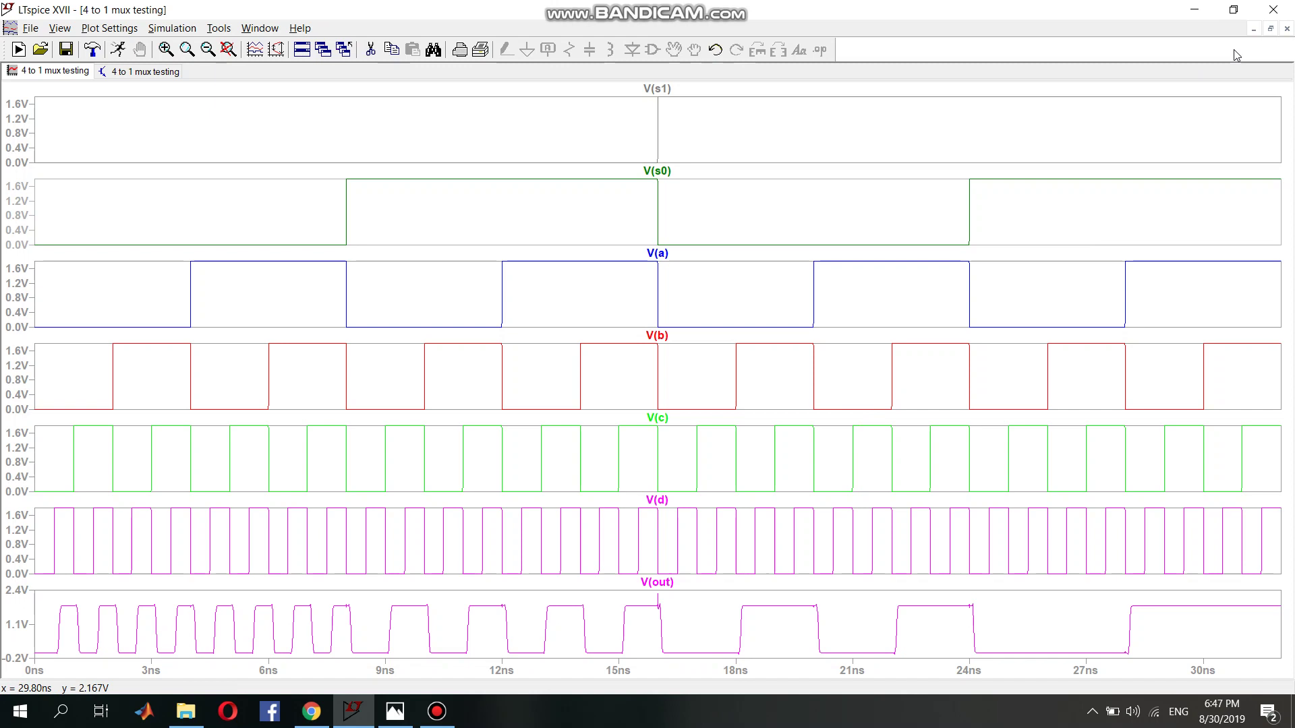
pyautogui.click(1271, 29)
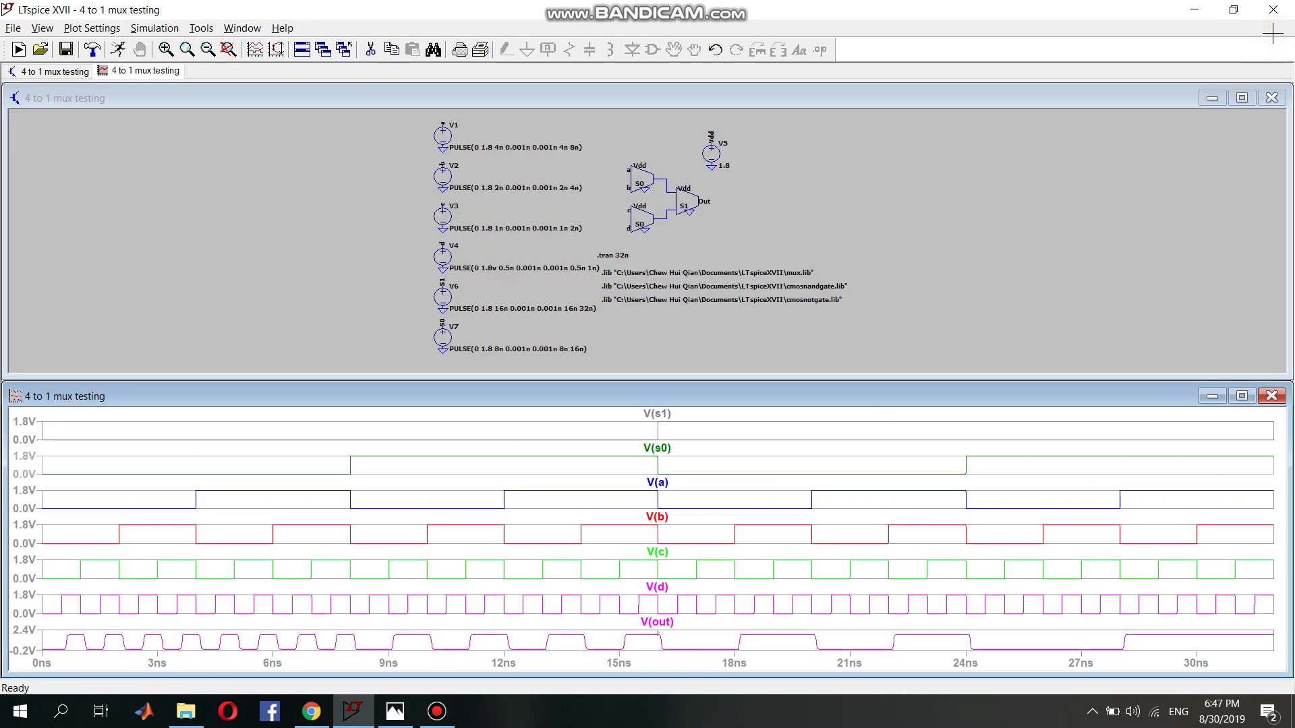